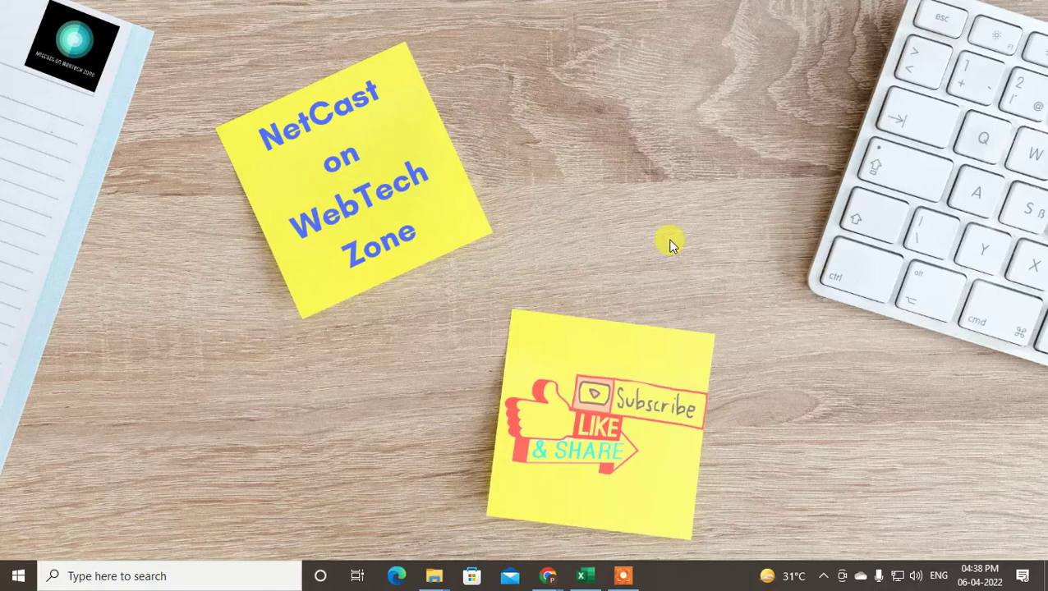
Refresh the desktop, then load Gmail from Chrome's new tab page.
right_click(576, 127)
left_click(618, 168)
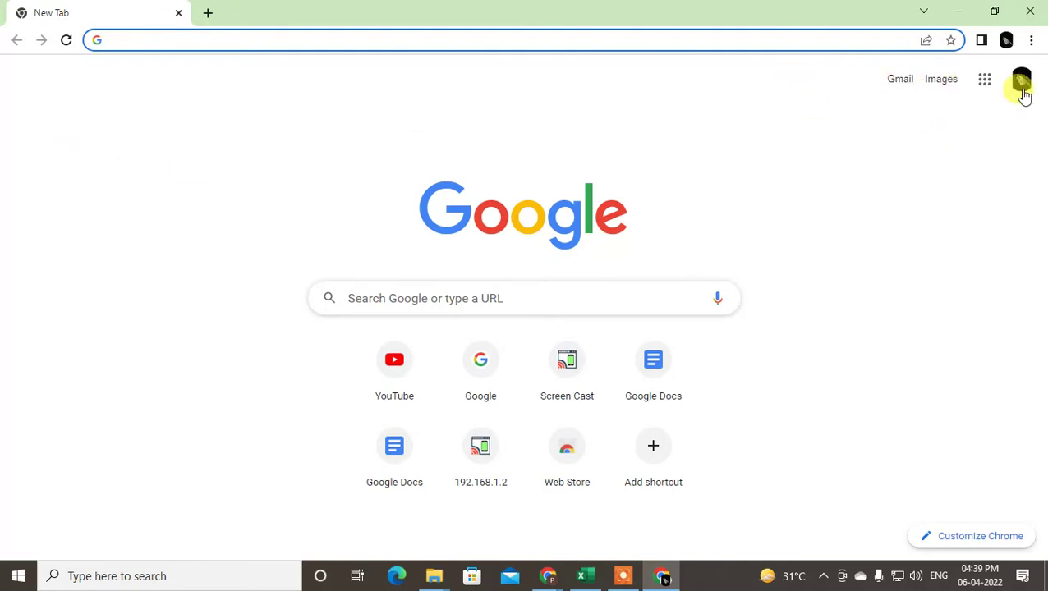
left_click(904, 86)
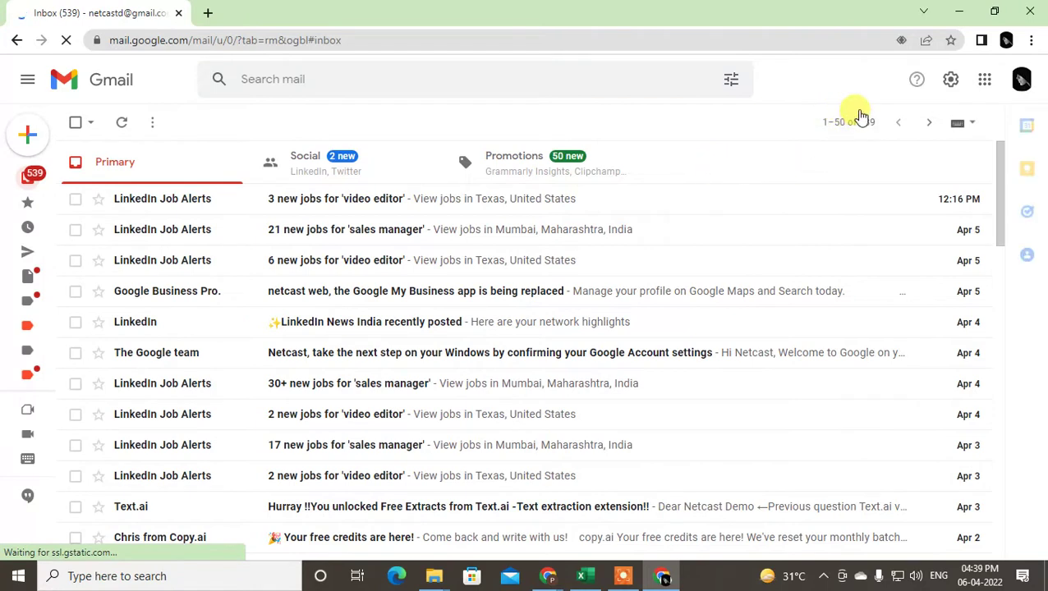
Go from the profile menu to Data & privacy and scroll to Download or delete your data.
left_click(1022, 82)
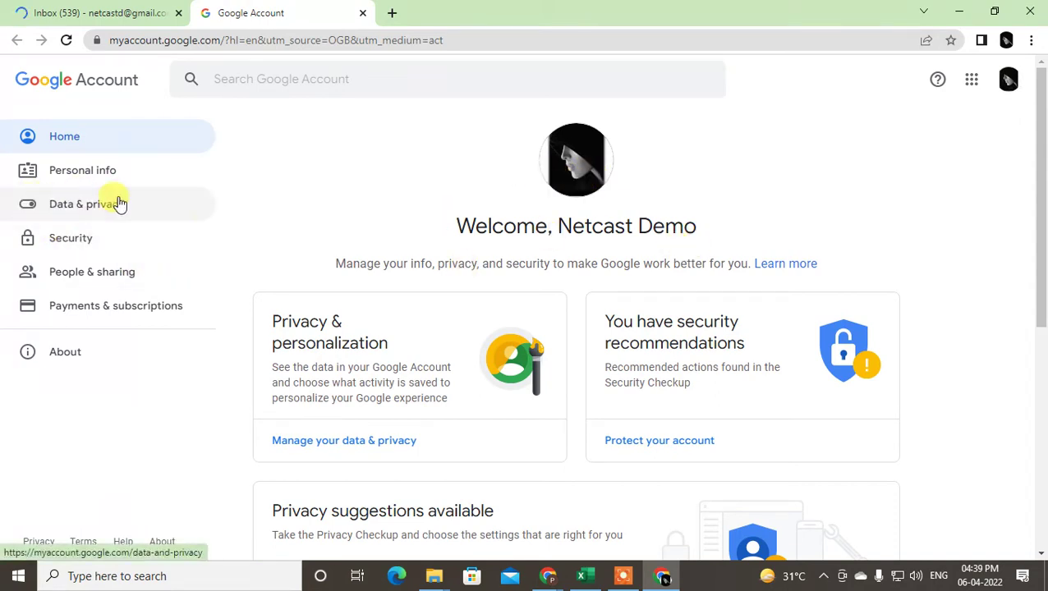
left_click(97, 207)
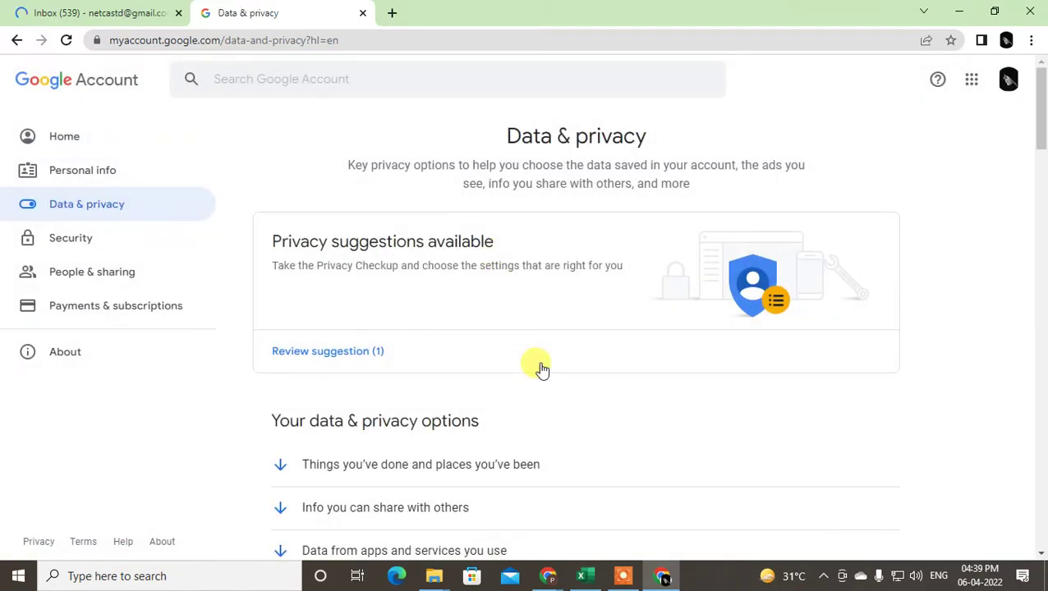
scroll(538, 367, "down", 3)
scroll(541, 368, "down", 4)
scroll(541, 367, "down", 4)
scroll(540, 367, "down", 2)
scroll(541, 367, "down", 5)
scroll(657, 382, "down", 5)
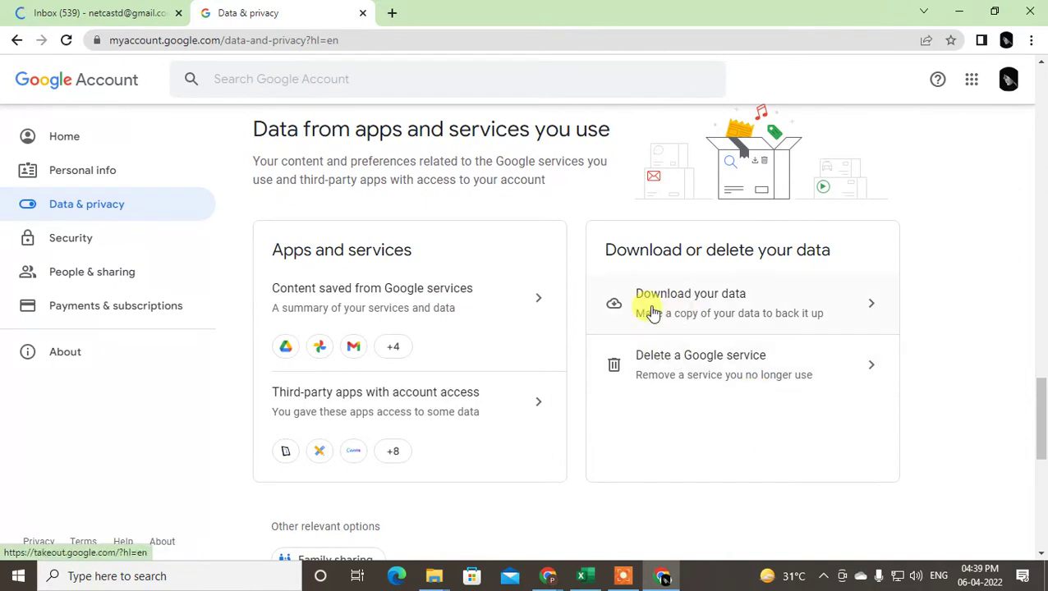
Launch Google Takeout via Download your data and browse its 44-product list.
left_click(716, 313)
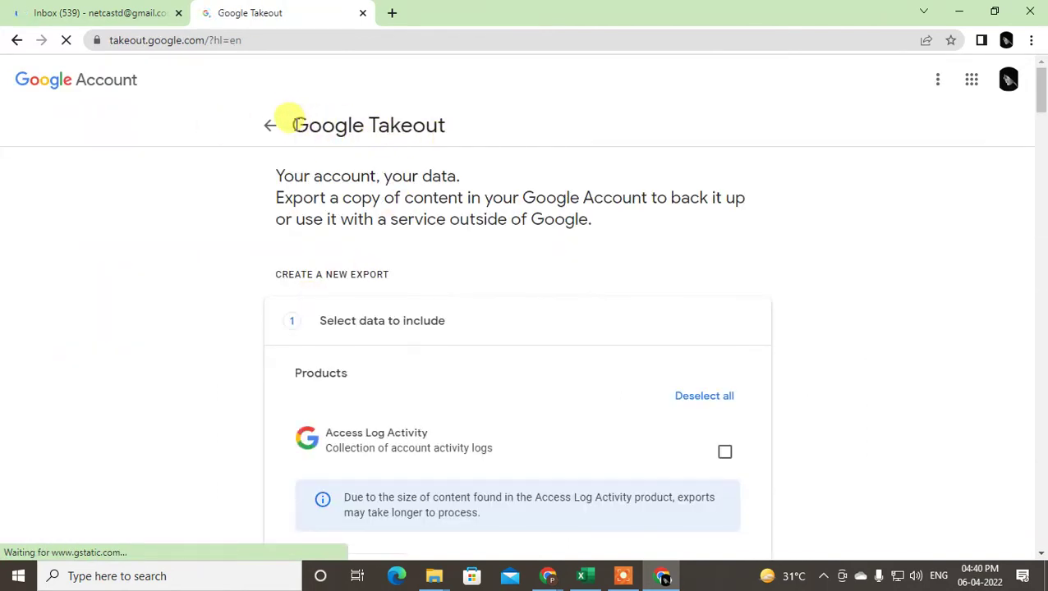
triple_click(459, 123)
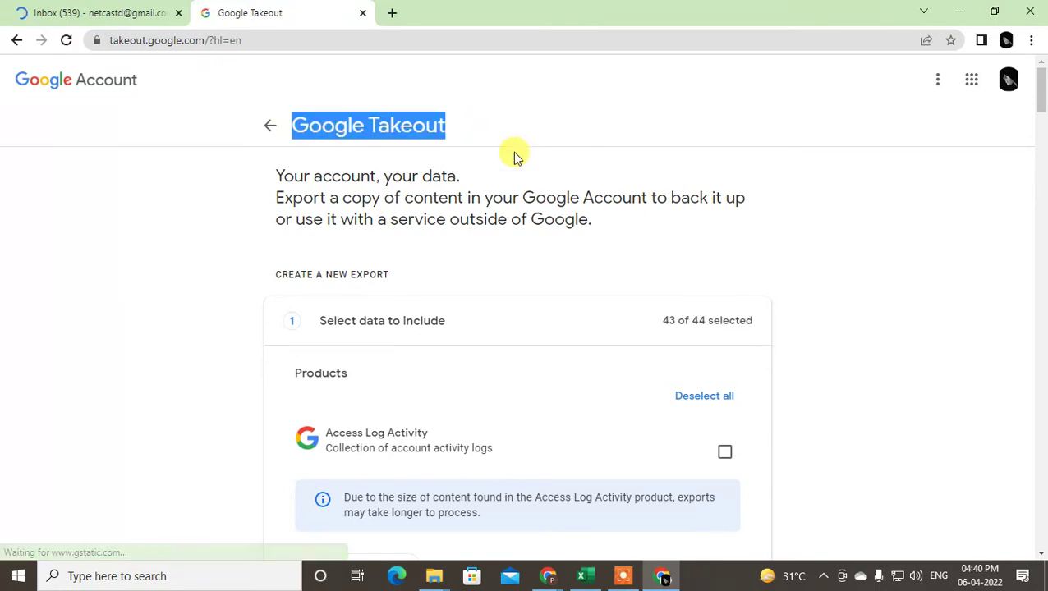
scroll(579, 368, "down", 1)
scroll(584, 371, "down", 2)
scroll(587, 373, "down", 3)
scroll(587, 374, "down", 3)
scroll(587, 374, "down", 3)
scroll(587, 374, "down", 3)
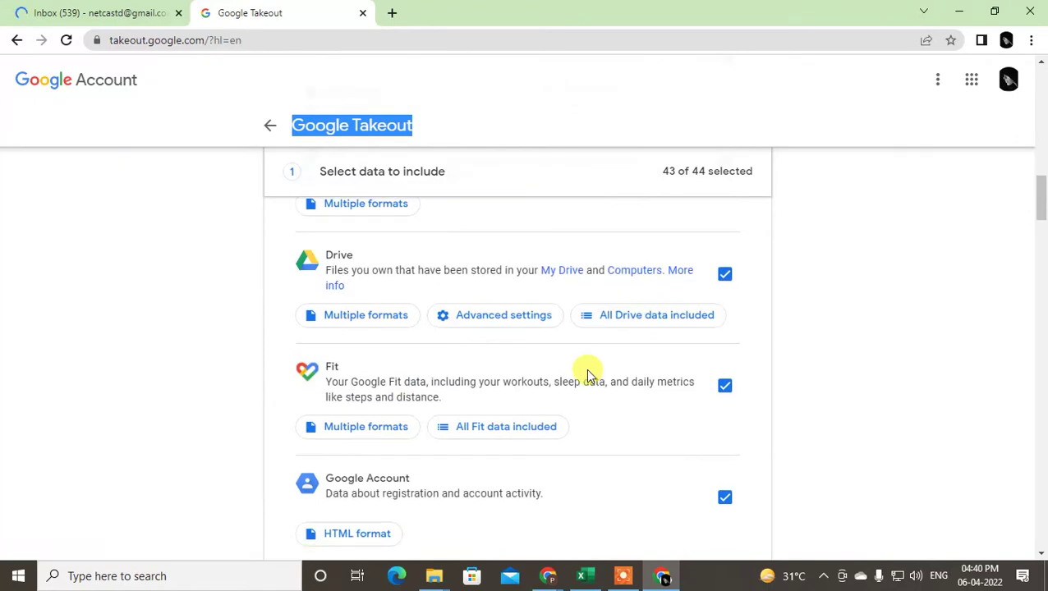
scroll(587, 373, "down", 1)
scroll(587, 370, "down", 3)
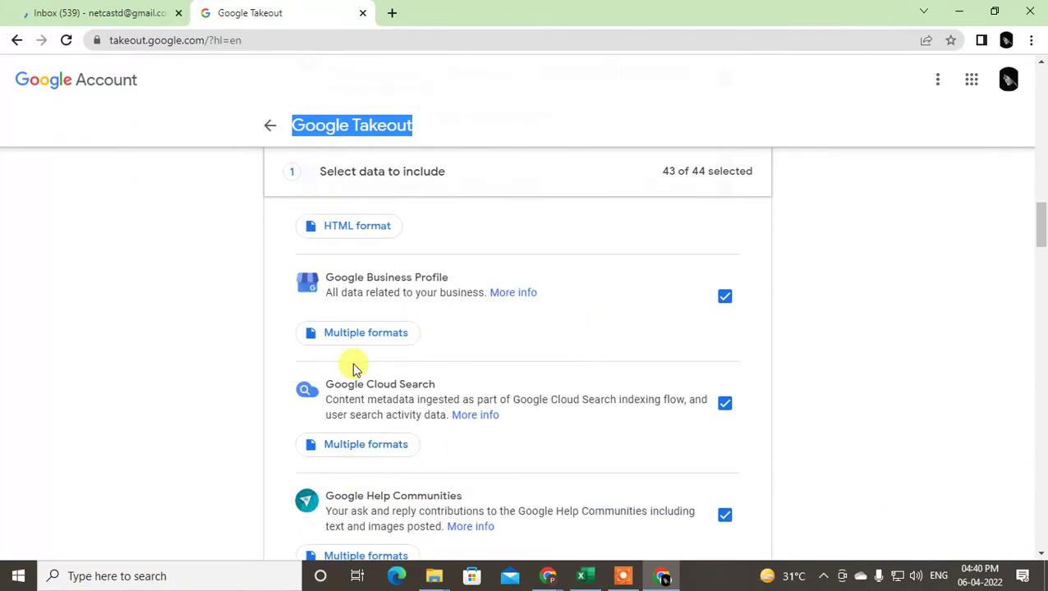
scroll(435, 391, "down", 3)
scroll(433, 398, "up", 1)
scroll(433, 397, "up", 5)
scroll(435, 401, "up", 3)
scroll(436, 404, "up", 4)
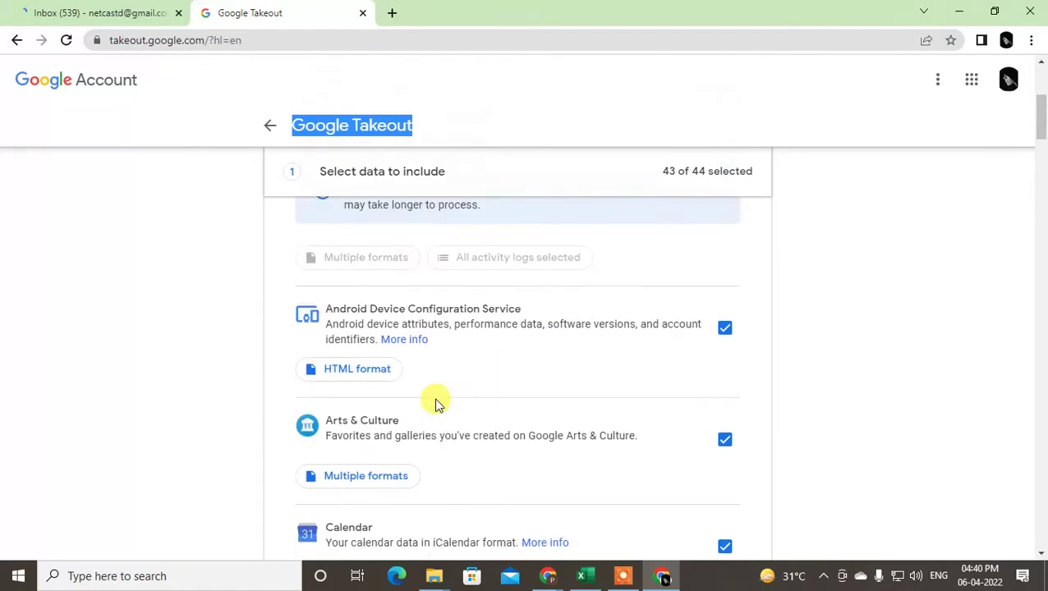
scroll(435, 404, "down", 3)
scroll(437, 406, "down", 5)
scroll(437, 407, "down", 3)
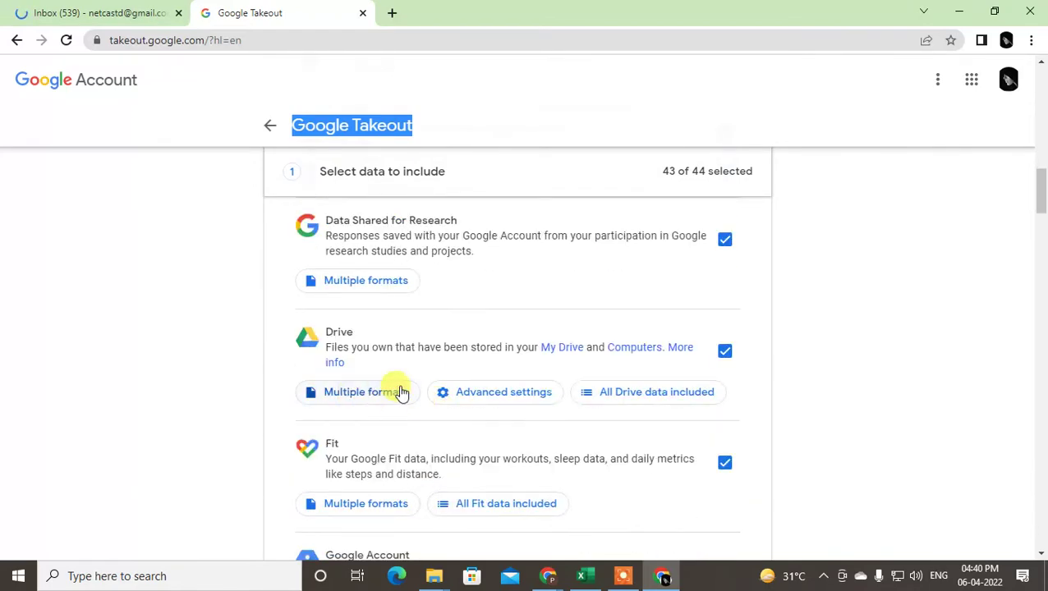
scroll(402, 393, "down", 1)
scroll(344, 316, "down", 1)
scroll(451, 377, "down", 2)
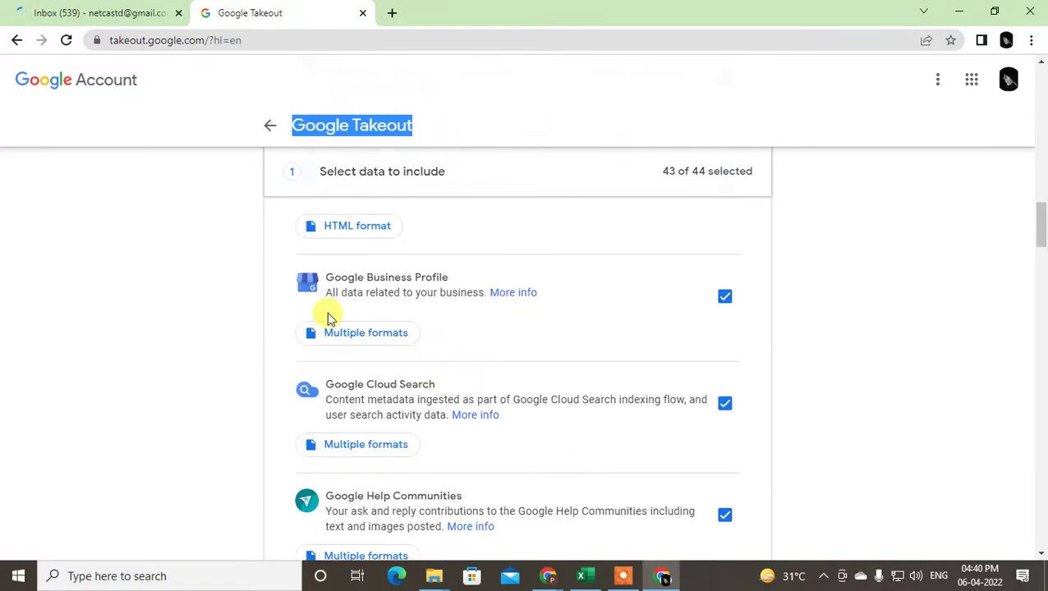
scroll(480, 400, "down", 4)
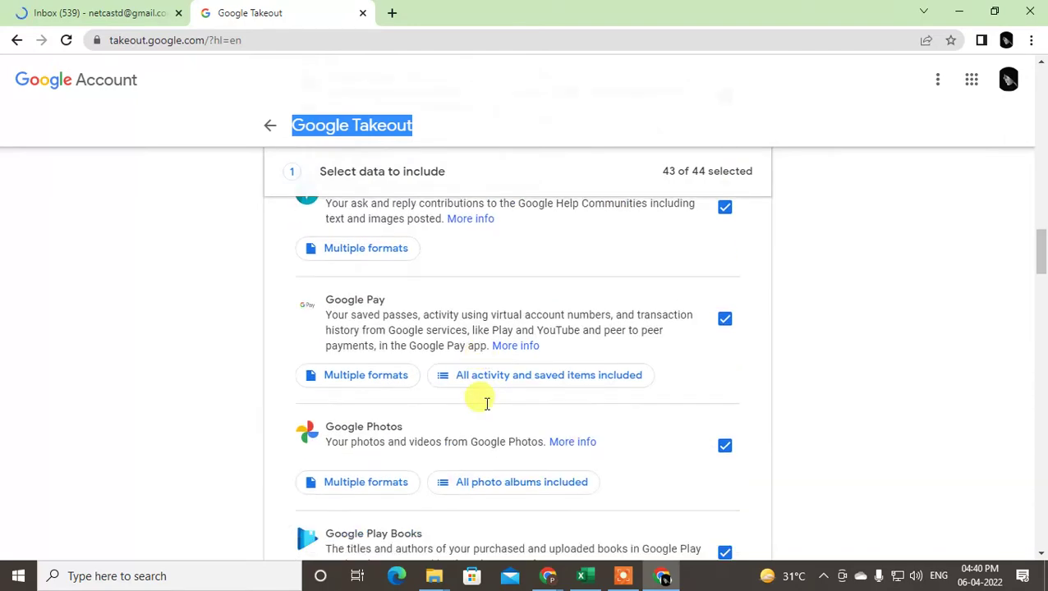
scroll(485, 404, "up", 6)
scroll(485, 408, "up", 9)
scroll(484, 408, "up", 4)
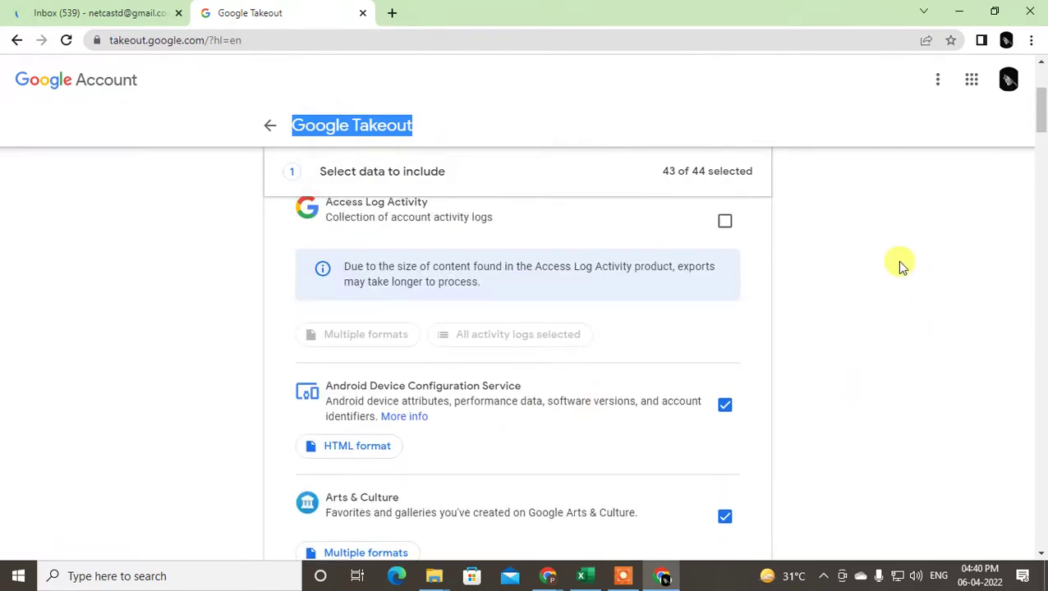
scroll(897, 261, "up", 1)
scroll(925, 365, "up", 2)
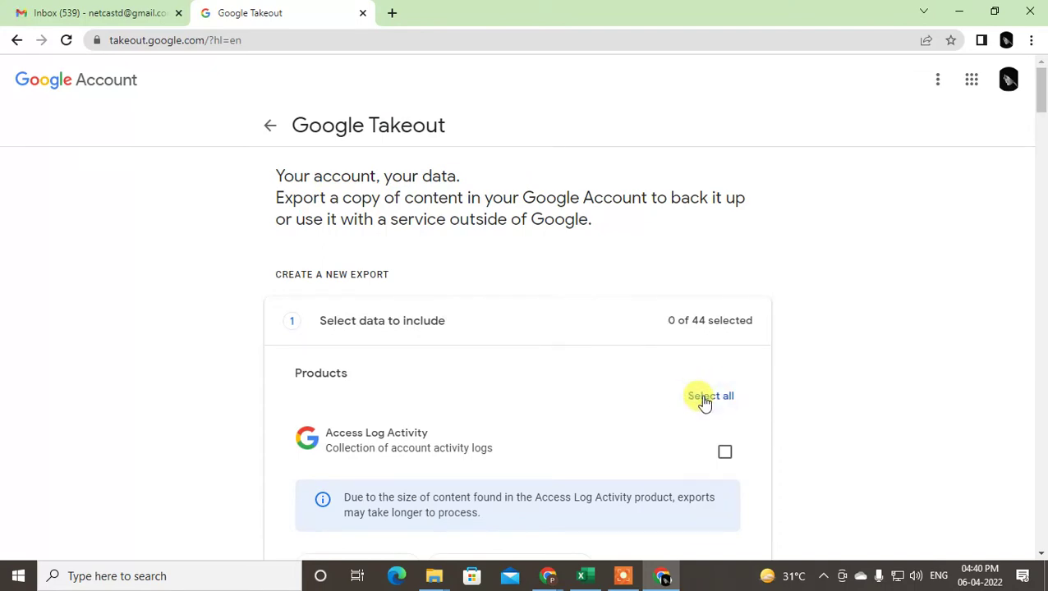
Find Mail in the product list and tick it, leaving 1 of 44 selected.
scroll(802, 381, "down", 1)
scroll(599, 369, "down", 8)
scroll(598, 369, "down", 2)
scroll(618, 376, "up", 3)
scroll(616, 375, "up", 1)
scroll(620, 378, "up", 3)
scroll(626, 381, "down", 5)
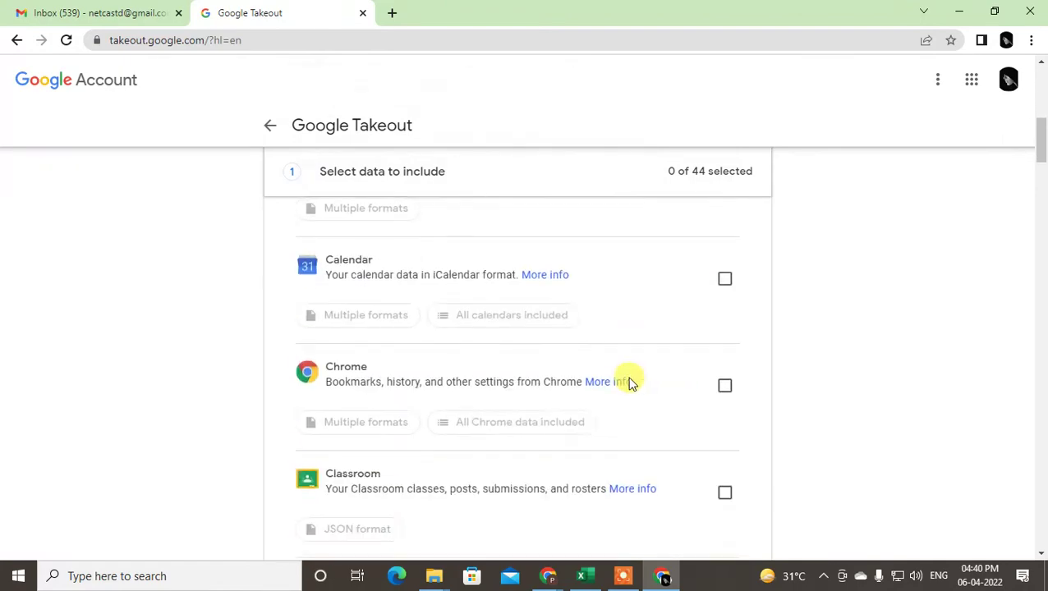
scroll(629, 381, "down", 3)
scroll(630, 381, "down", 2)
scroll(630, 382, "down", 2)
scroll(631, 382, "down", 2)
scroll(630, 382, "down", 3)
scroll(631, 382, "down", 3)
scroll(630, 382, "down", 1)
scroll(631, 382, "down", 3)
scroll(631, 382, "down", 3)
scroll(630, 382, "down", 1)
scroll(631, 382, "down", 3)
scroll(631, 382, "down", 3)
scroll(629, 381, "down", 1)
scroll(608, 381, "down", 2)
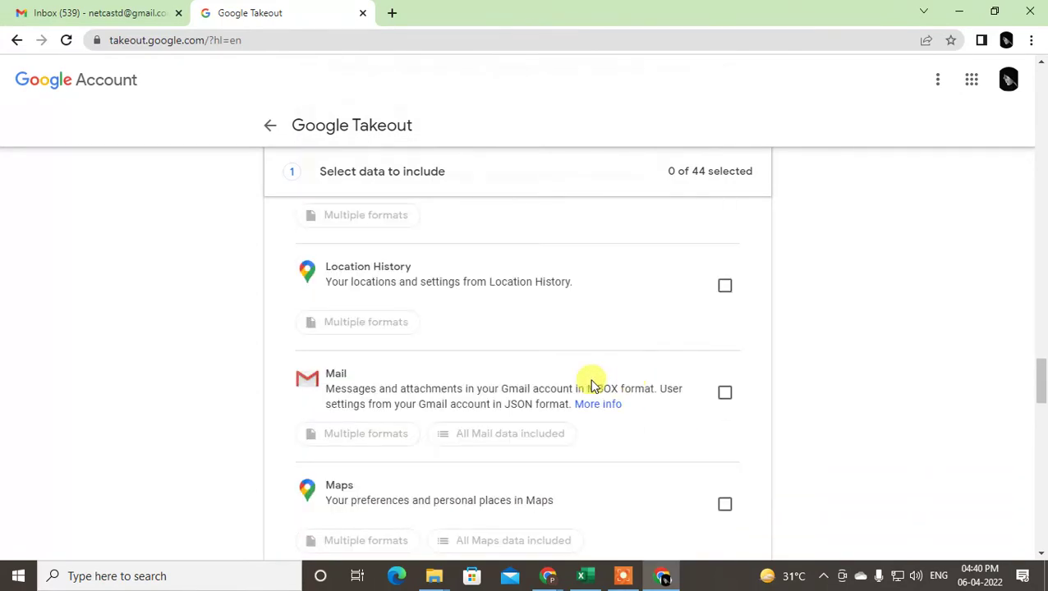
left_click(725, 392)
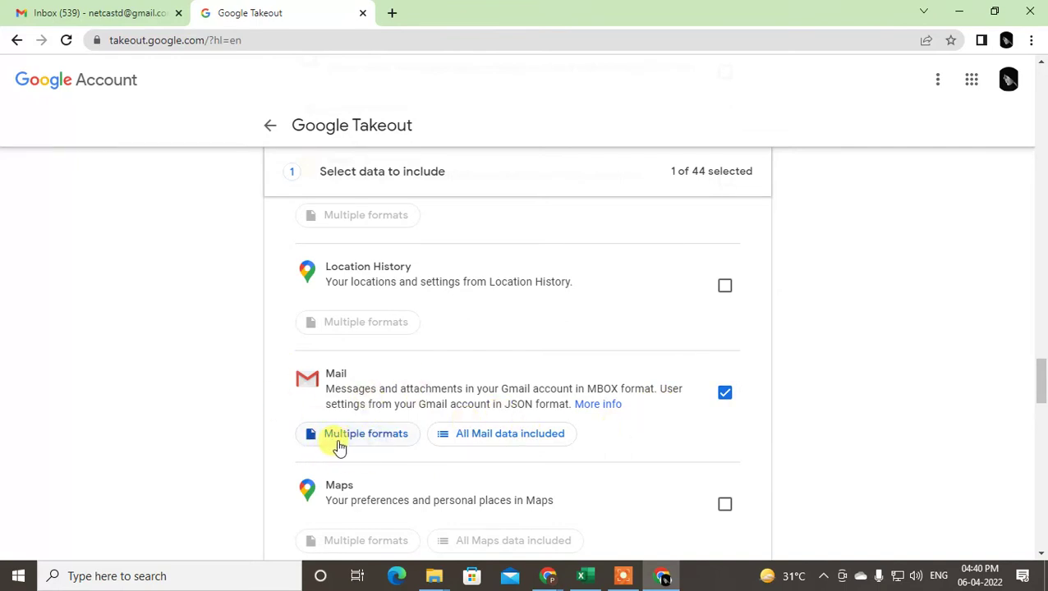
In Mail's content options, switch off Include all messages in Mail and browse the labels.
left_click(457, 441)
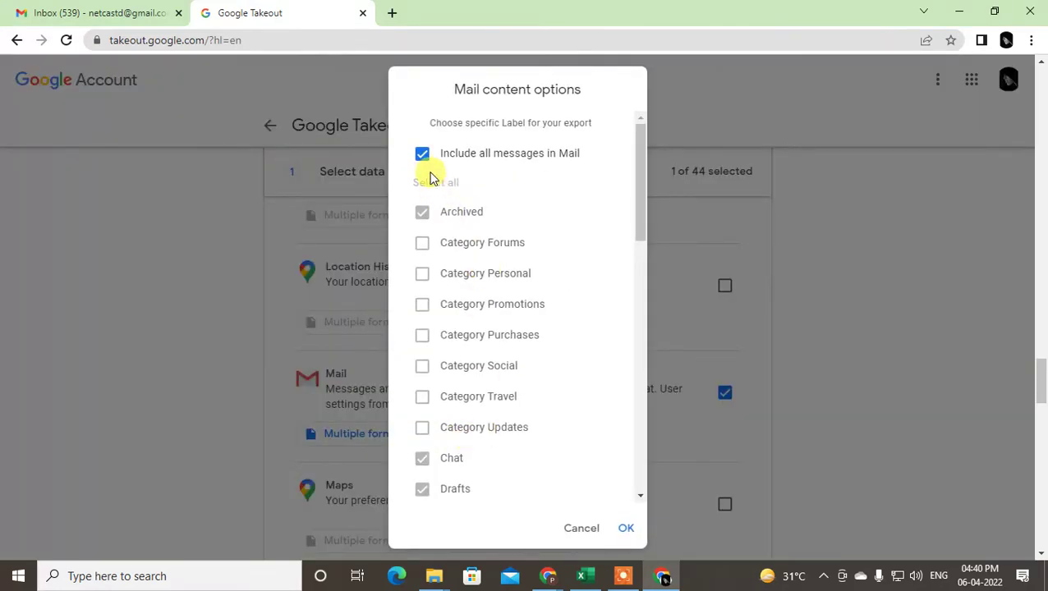
left_click(422, 156)
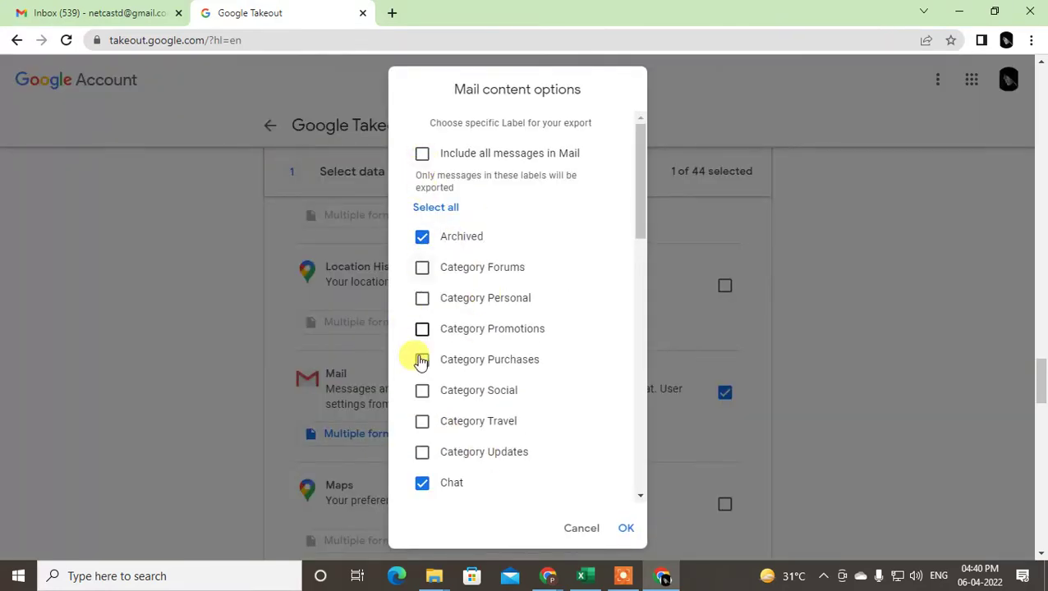
scroll(440, 357, "down", 2)
scroll(439, 357, "down", 2)
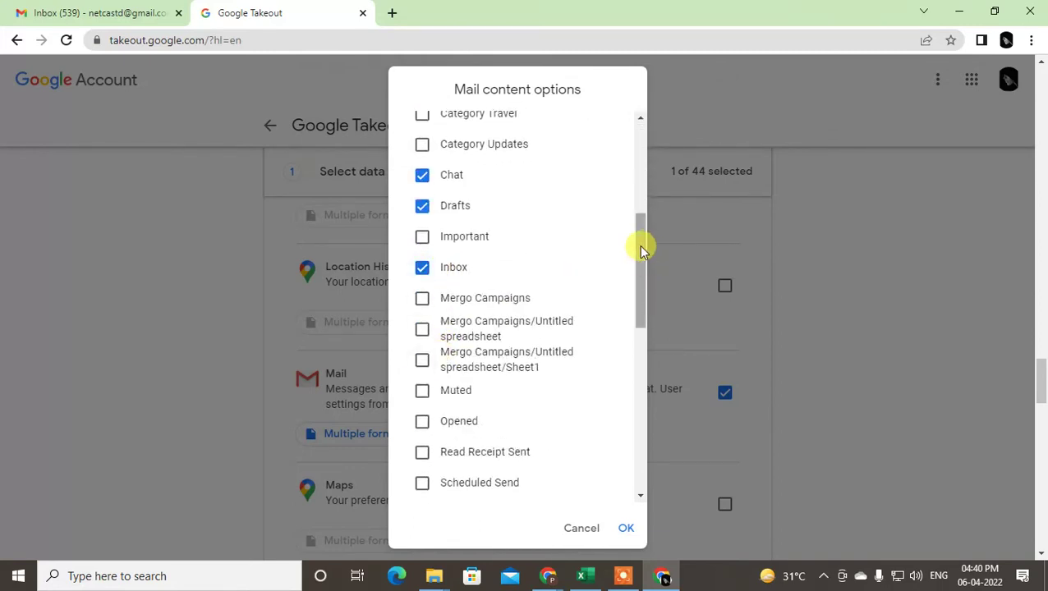
mouse_move(642, 249)
left_mouse_down()
mouse_move(648, 370)
mouse_move(645, 223)
mouse_move(631, 172)
mouse_move(628, 206)
left_mouse_up()
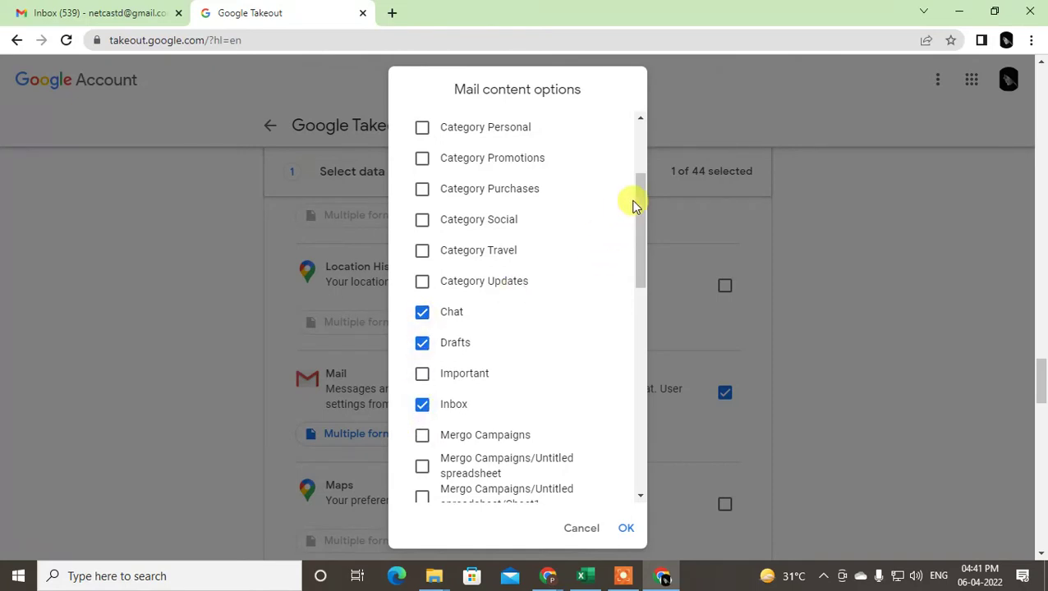
mouse_move(640, 208)
left_mouse_down()
mouse_move(637, 327)
mouse_move(622, 388)
mouse_move(629, 407)
mouse_move(631, 110)
left_mouse_up()
Turn Include all messages in Mail back on, then advance to the file type and delivery step.
left_click(422, 154)
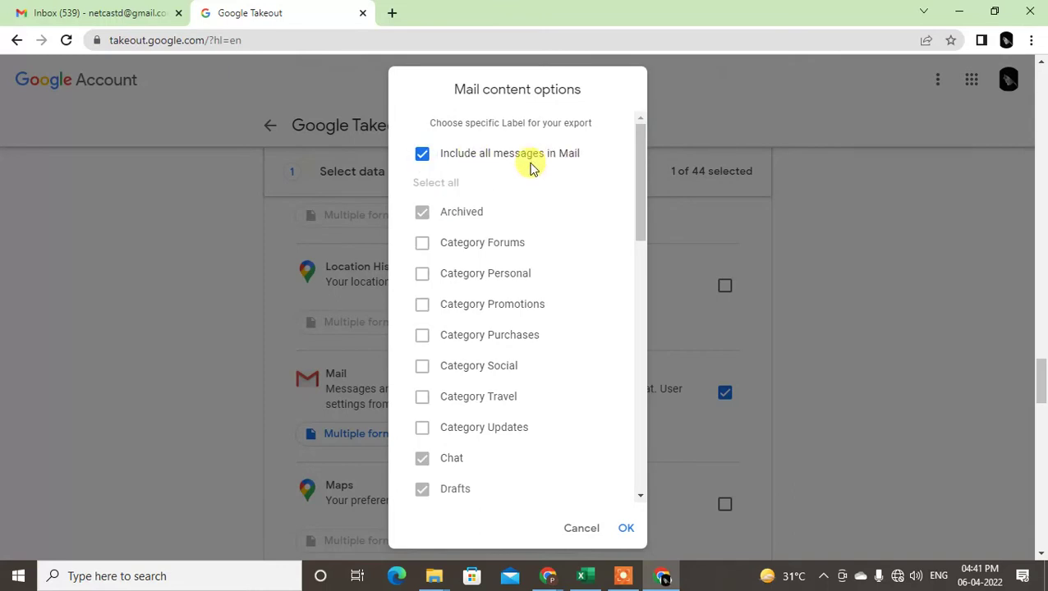
left_click(630, 529)
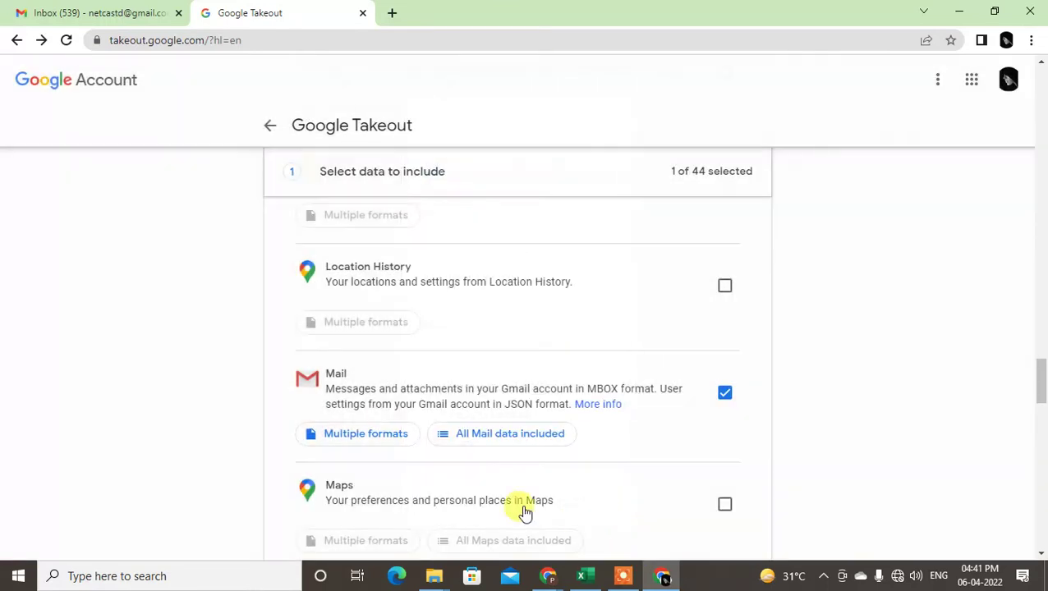
scroll(702, 390, "down", 2)
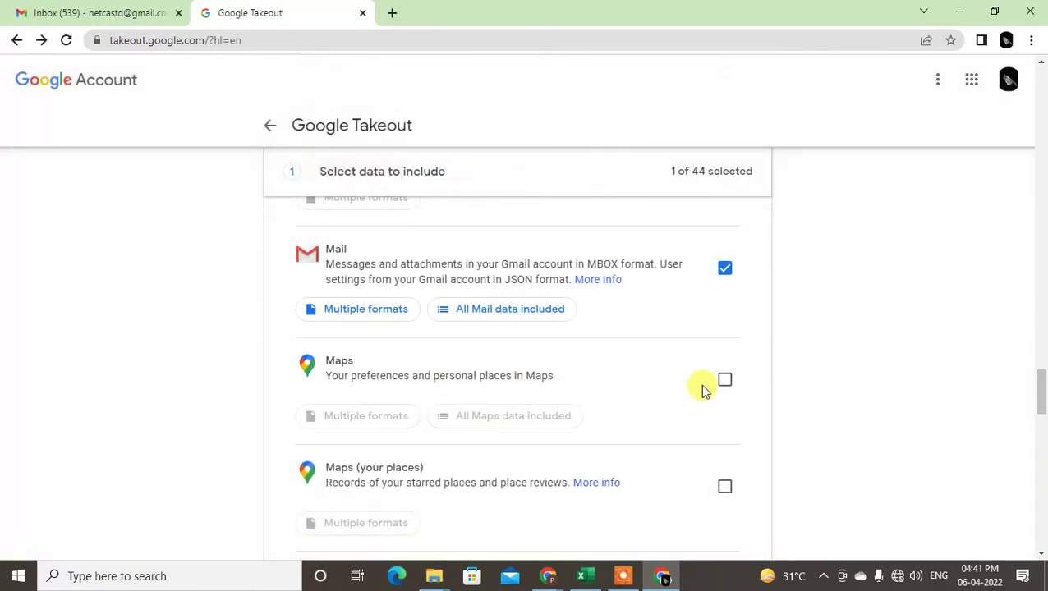
scroll(633, 325, "down", 4)
scroll(670, 367, "down", 5)
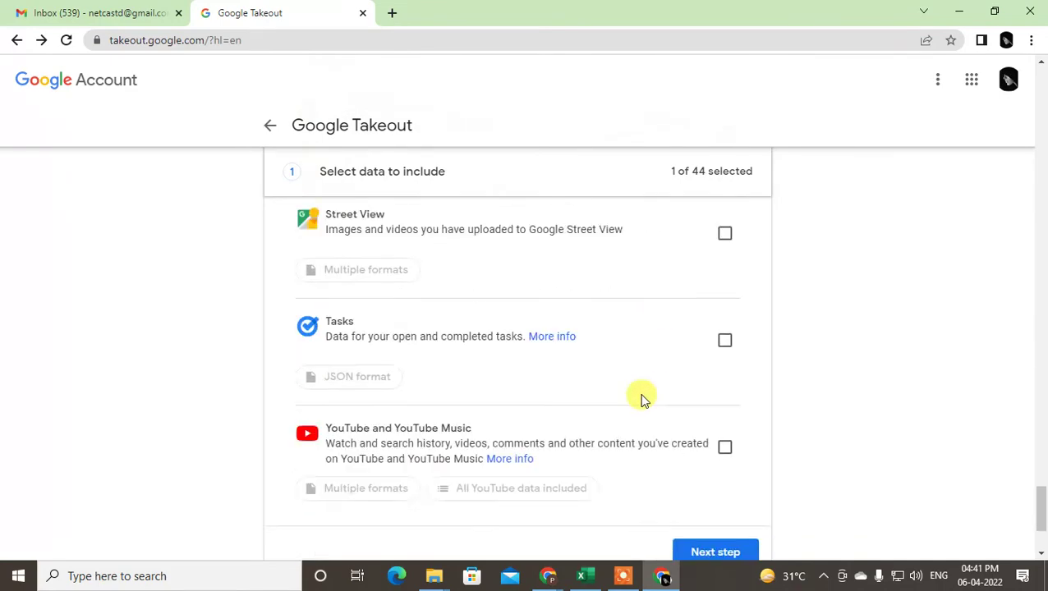
scroll(669, 367, "down", 5)
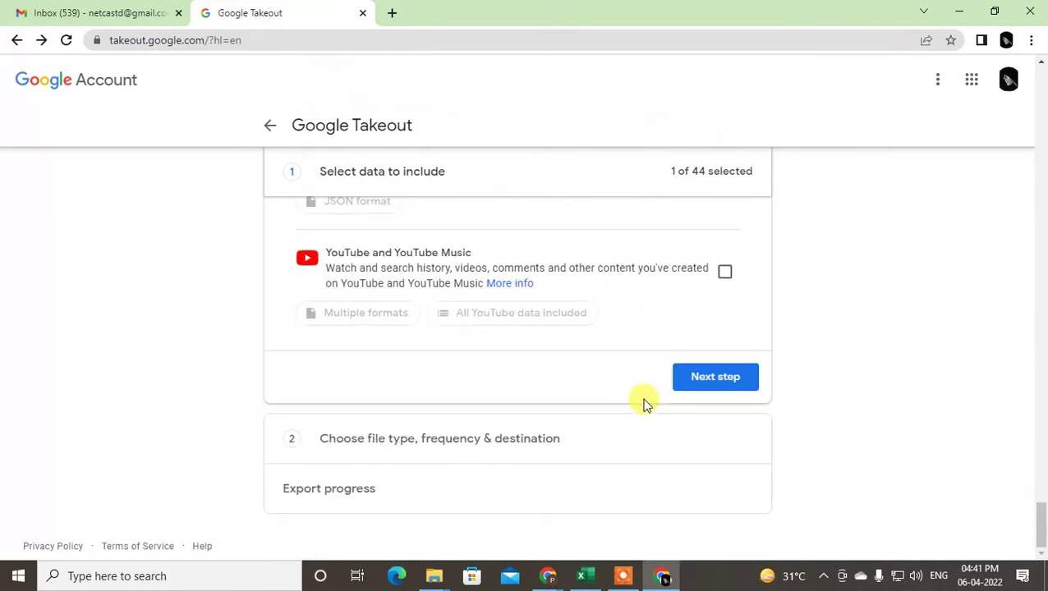
left_click(716, 377)
scroll(637, 386, "down", 2)
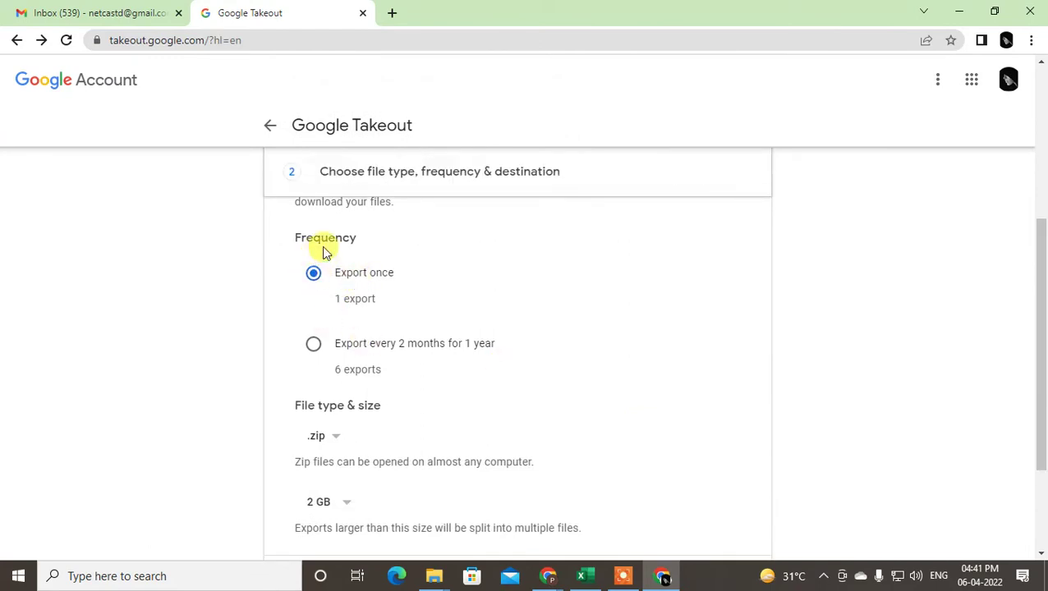
scroll(324, 263, "up", 1)
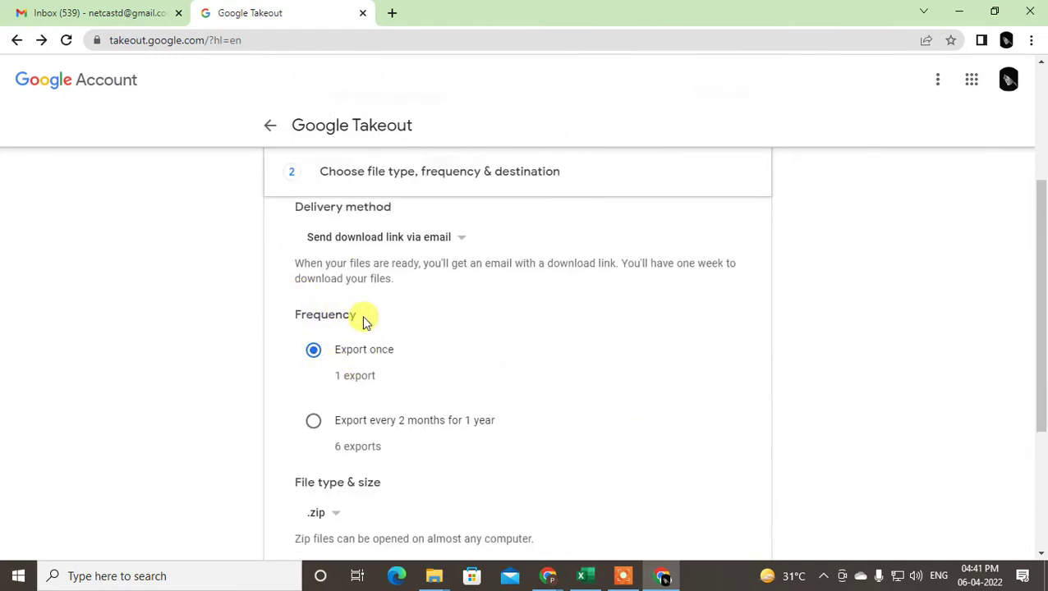
scroll(419, 337, "up", 2)
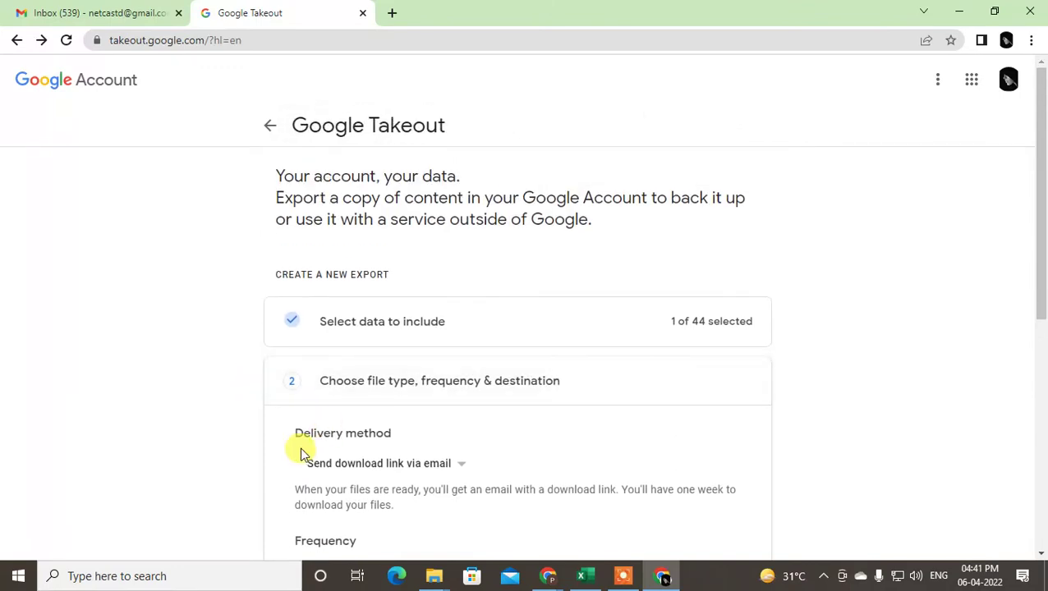
scroll(345, 415, "down", 2)
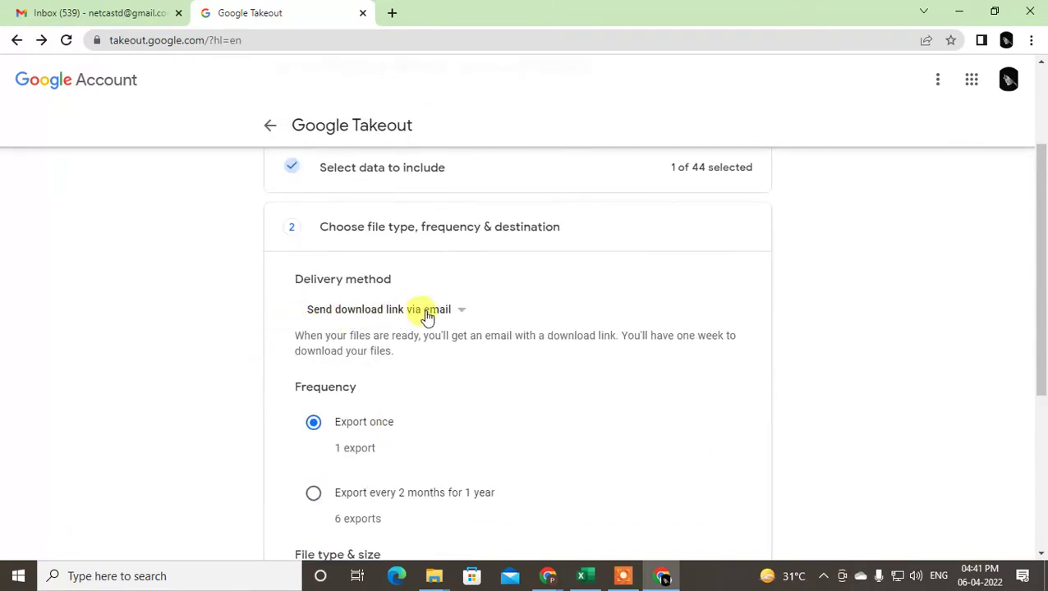
left_click(461, 315)
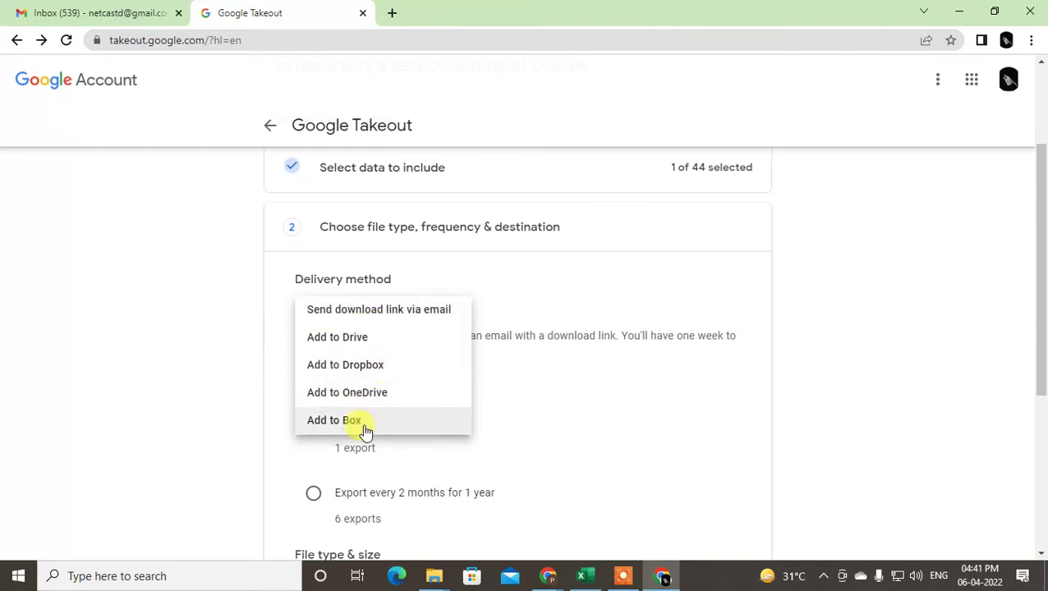
left_click(520, 404)
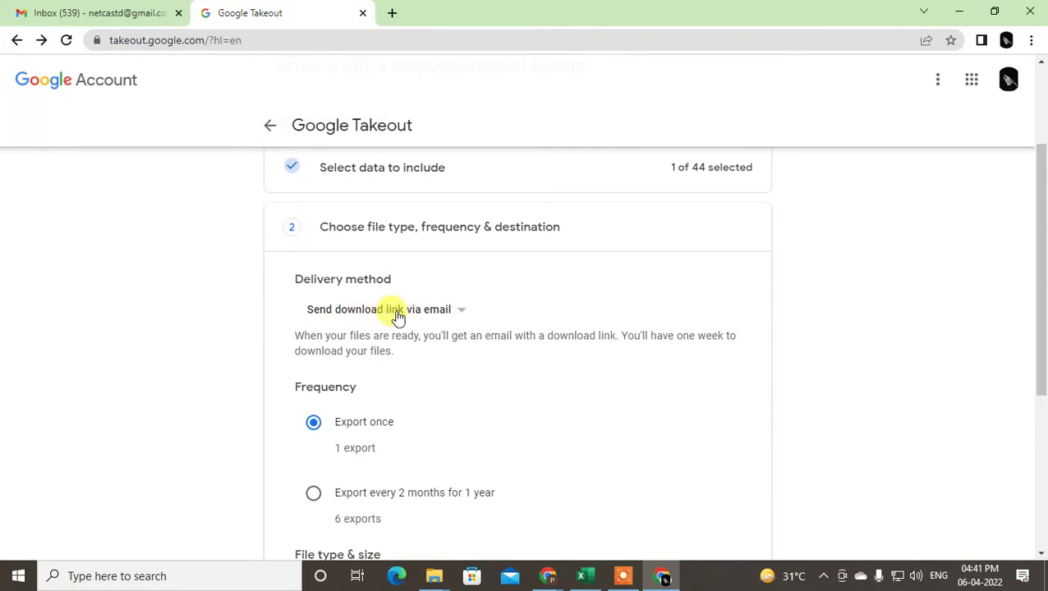
left_click(458, 315)
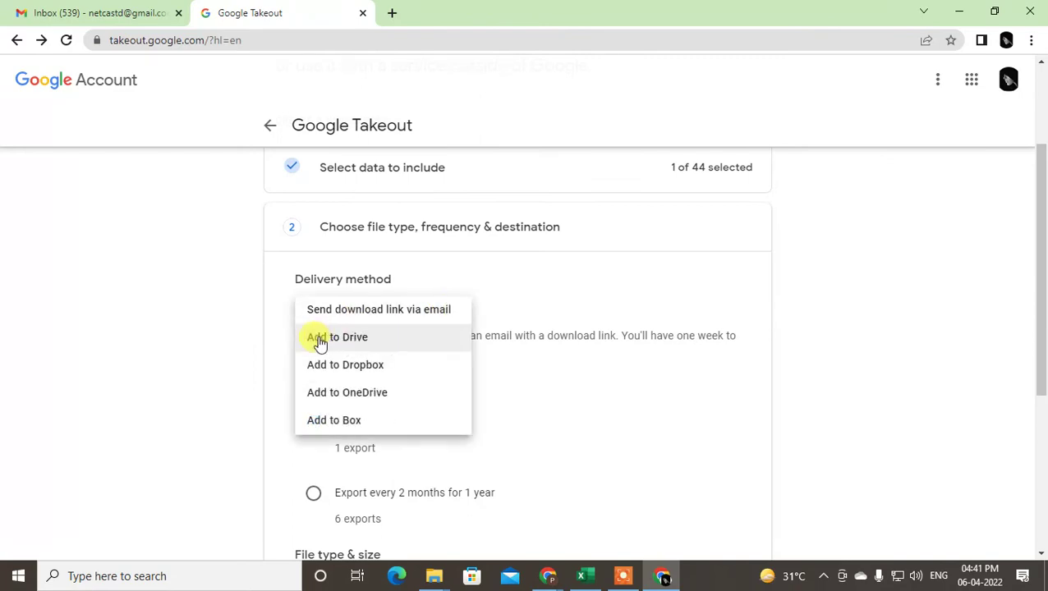
left_click(524, 379)
scroll(524, 379, "down", 2)
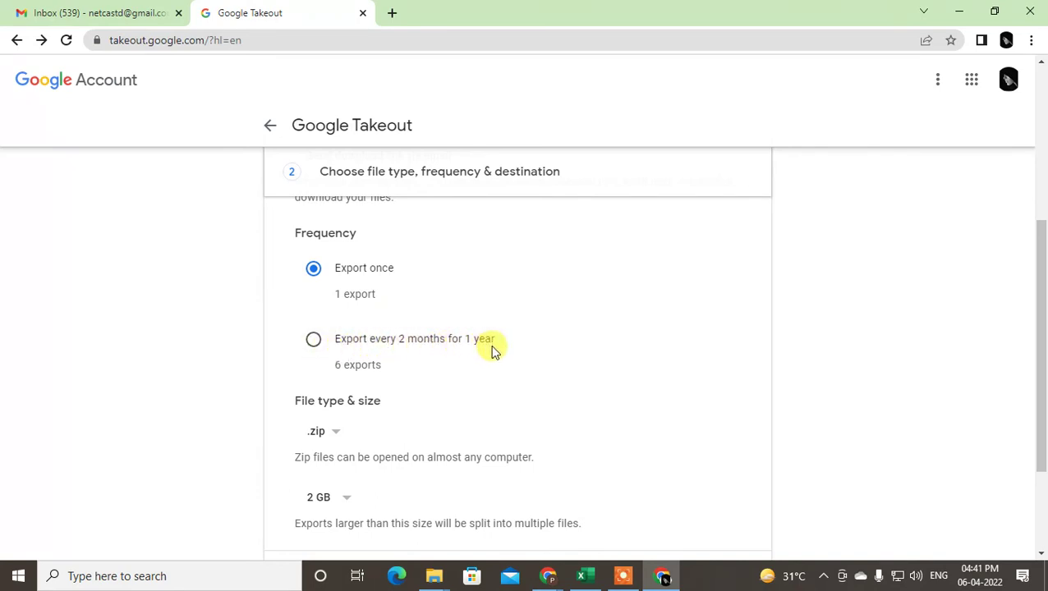
left_click(313, 340)
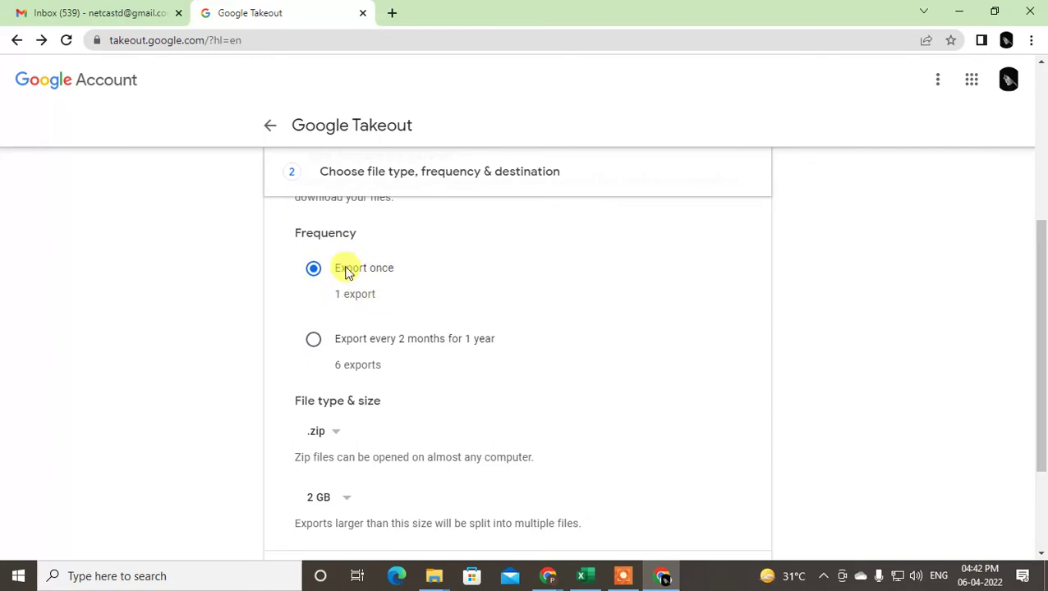
Keep .zip as the file type and set the archive split size to 50 GB.
scroll(382, 386, "down", 2)
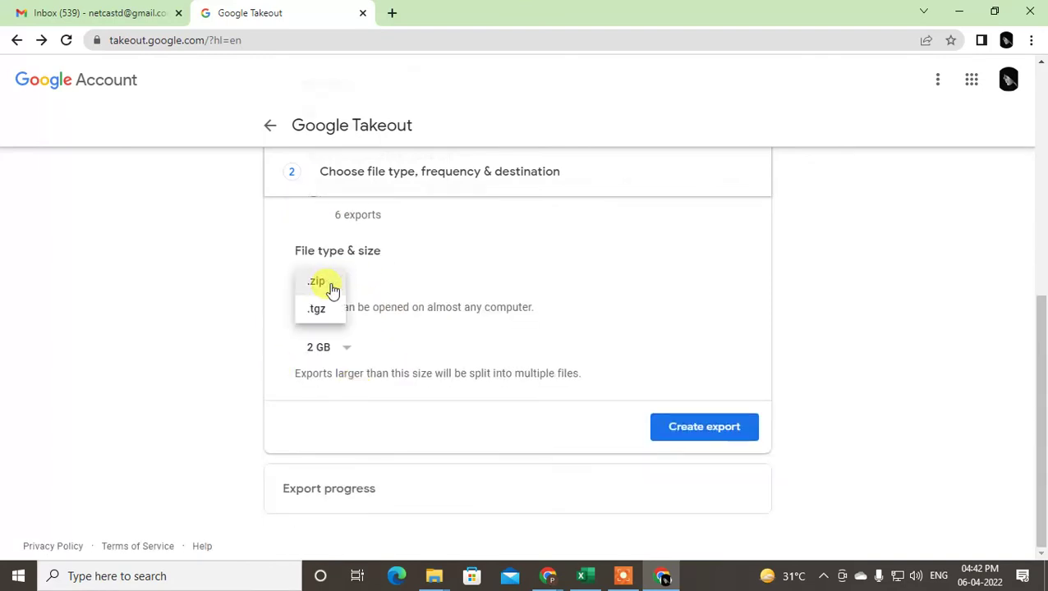
left_click(319, 284)
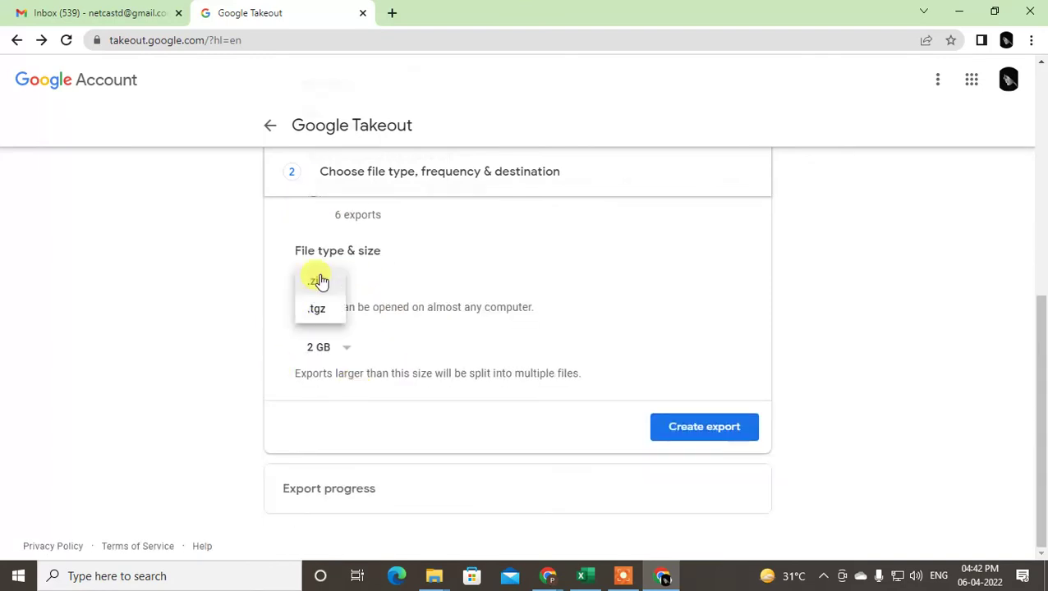
left_click(329, 355)
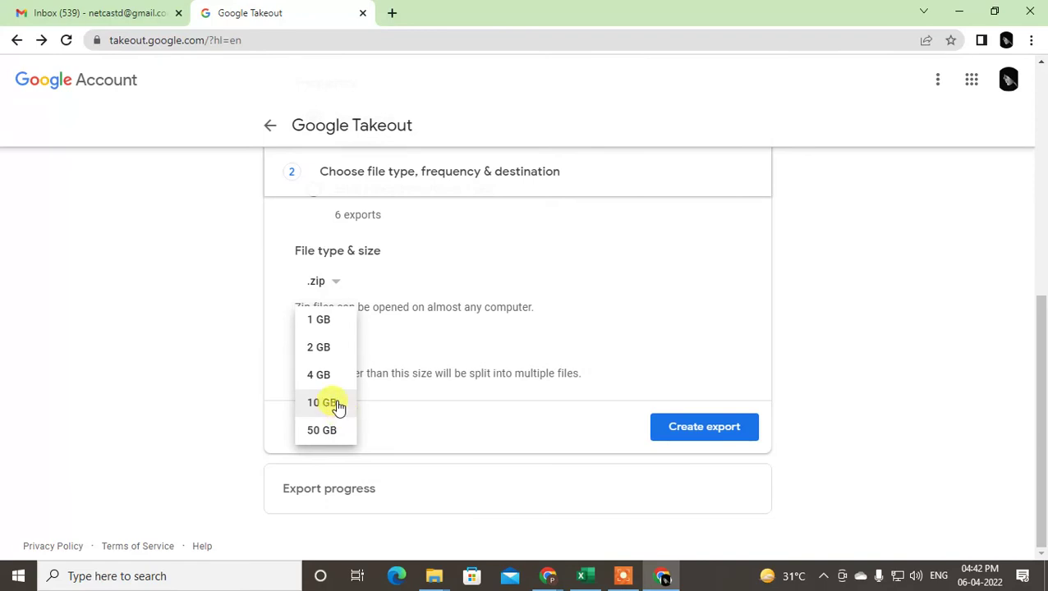
left_click(335, 404)
left_click(328, 354)
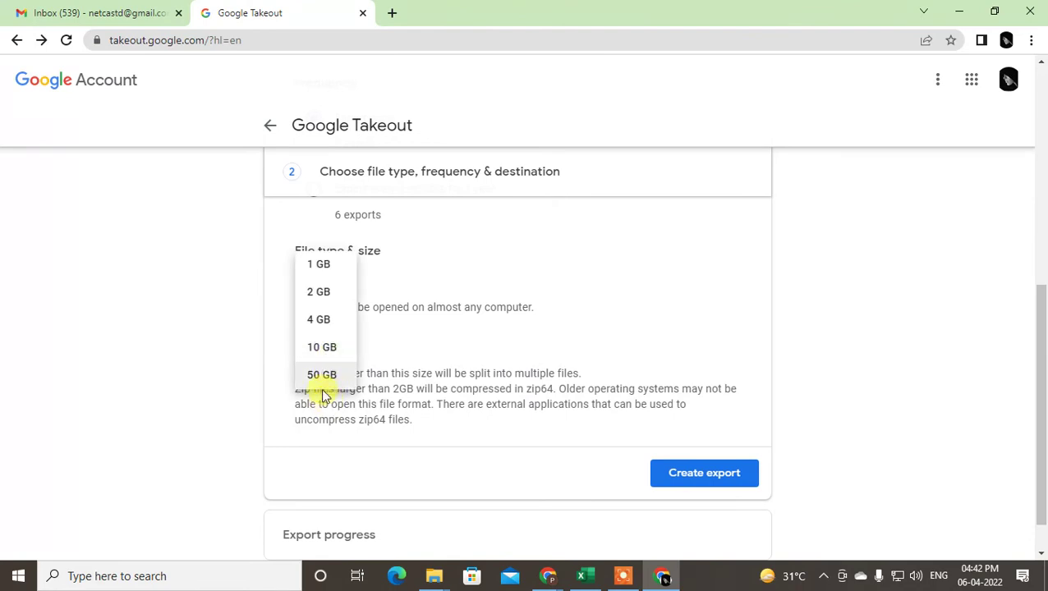
left_click(325, 374)
left_click(710, 483)
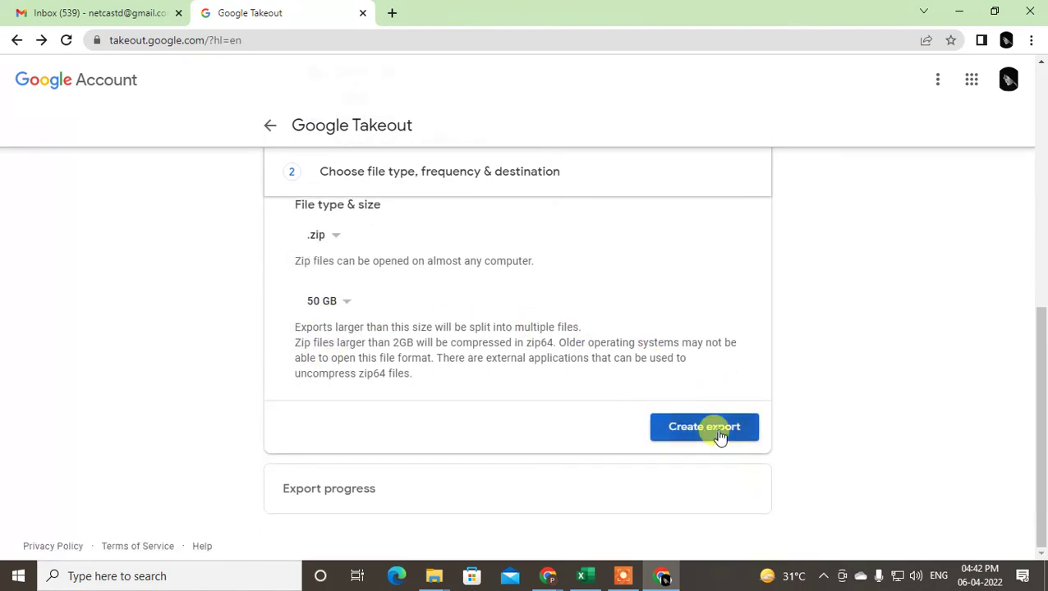
Create the Mail export and highlight the progress message saying Mail is being copied.
left_click(720, 437)
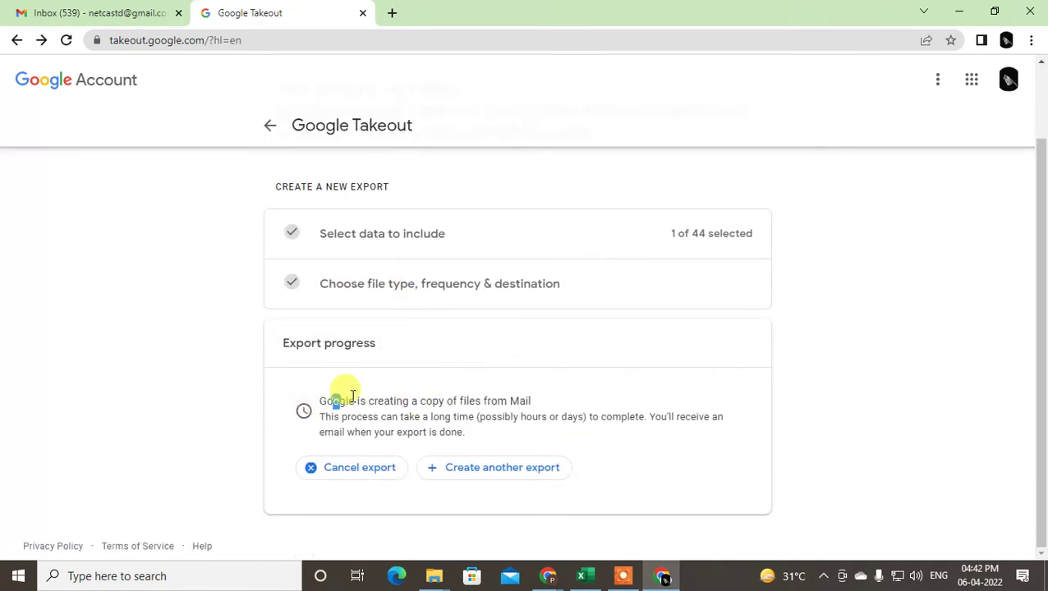
left_click_drag(352, 396, 522, 402)
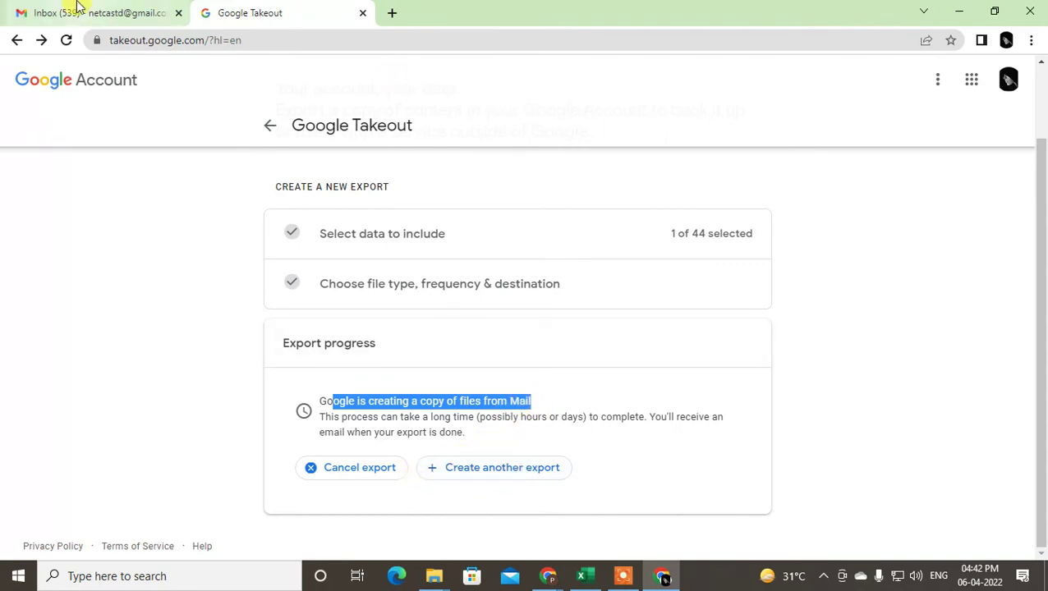
Switch to the Gmail tab, reload the Inbox and scroll through the Primary messages.
left_click(78, 12)
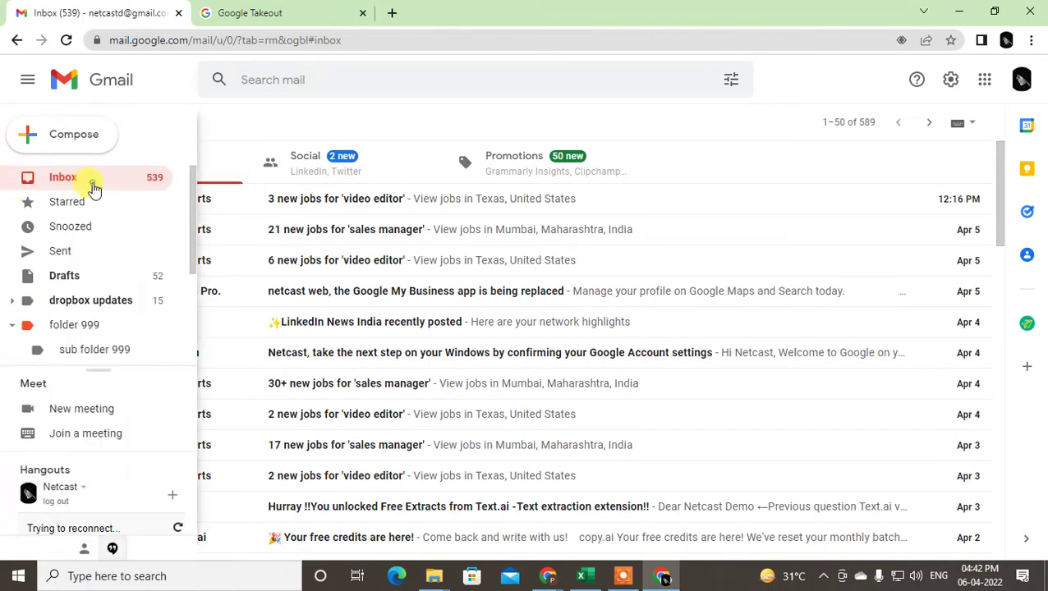
left_click(93, 188)
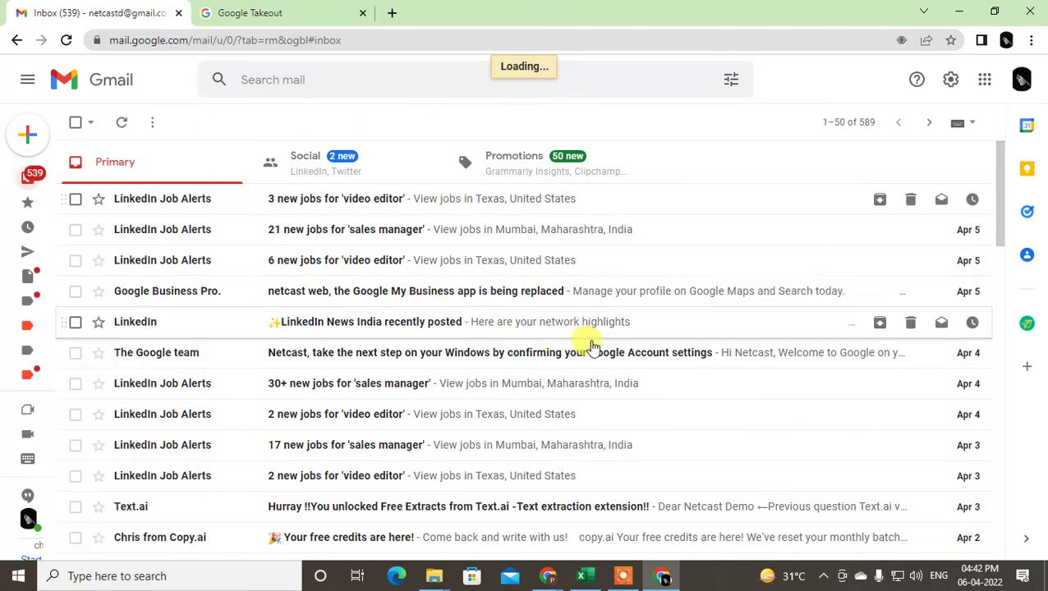
scroll(676, 358, "down", 1)
scroll(676, 358, "down", 1)
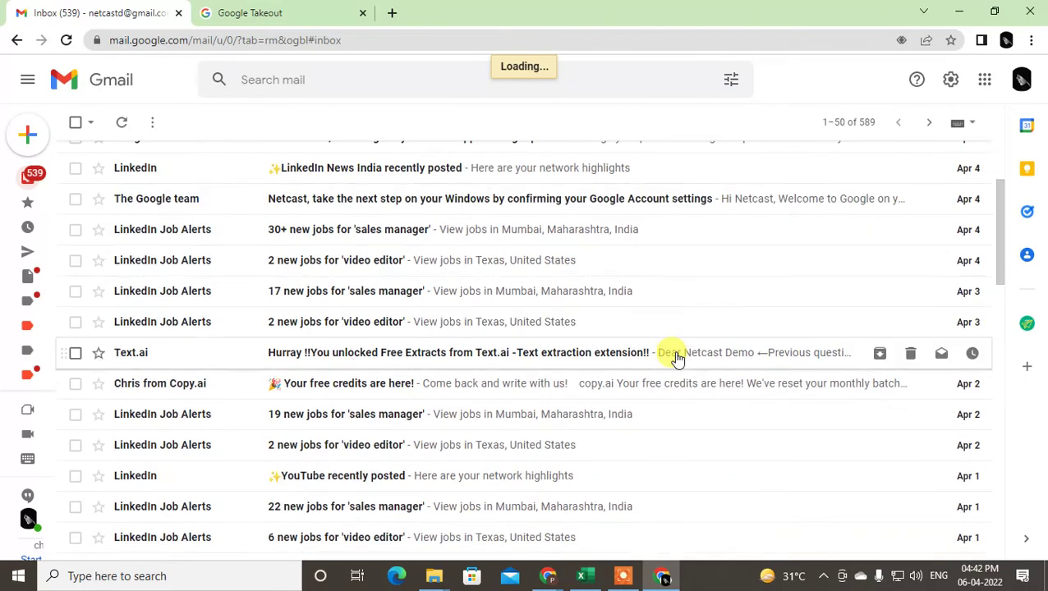
scroll(651, 330, "down", 1)
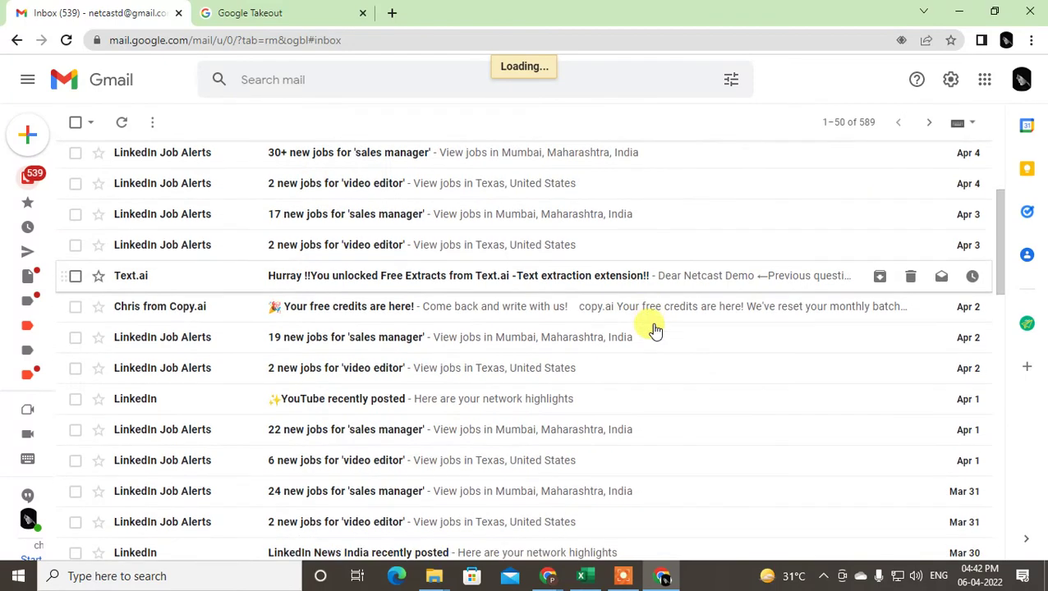
scroll(651, 330, "down", 2)
scroll(653, 330, "down", 1)
scroll(654, 329, "down", 2)
scroll(654, 330, "down", 2)
scroll(655, 330, "up", 7)
scroll(654, 329, "up", 3)
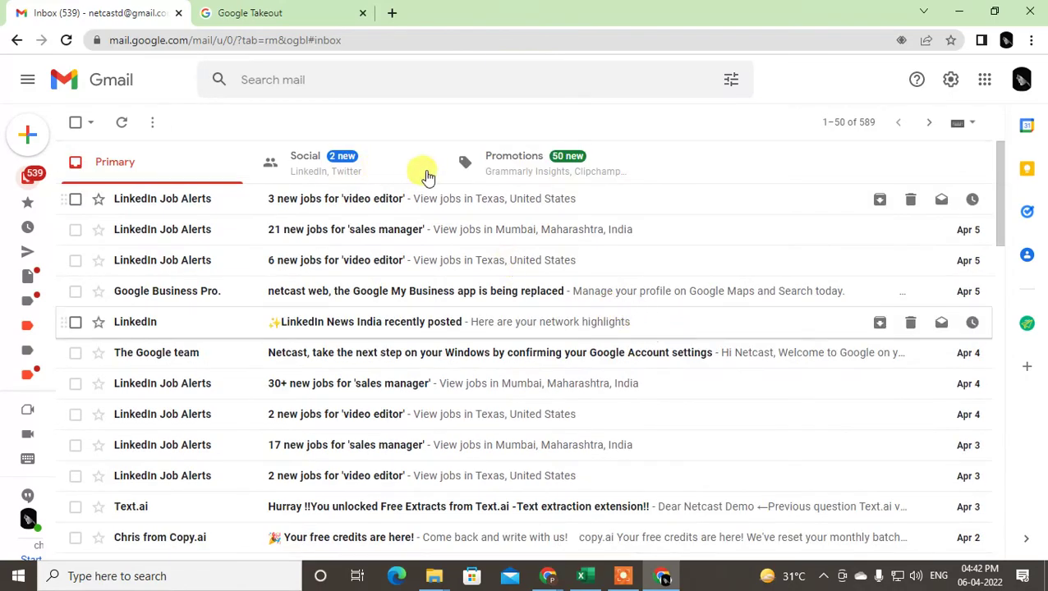
scroll(416, 323, "down", 2)
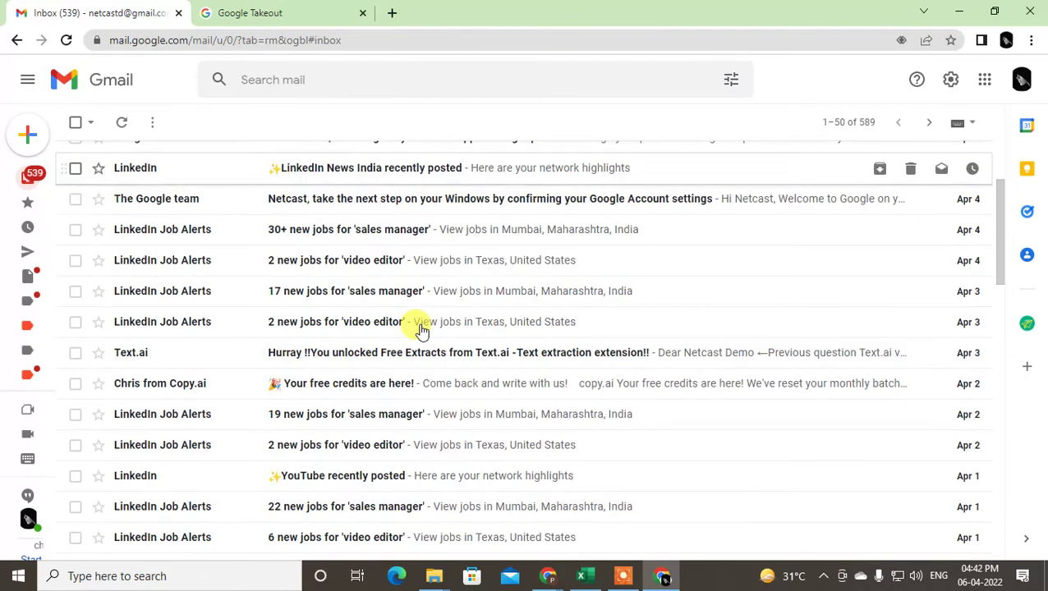
scroll(421, 327, "down", 2)
scroll(538, 332, "down", 2)
scroll(551, 333, "down", 1)
scroll(547, 330, "down", 4)
scroll(179, 281, "up", 10)
scroll(210, 180, "up", 2)
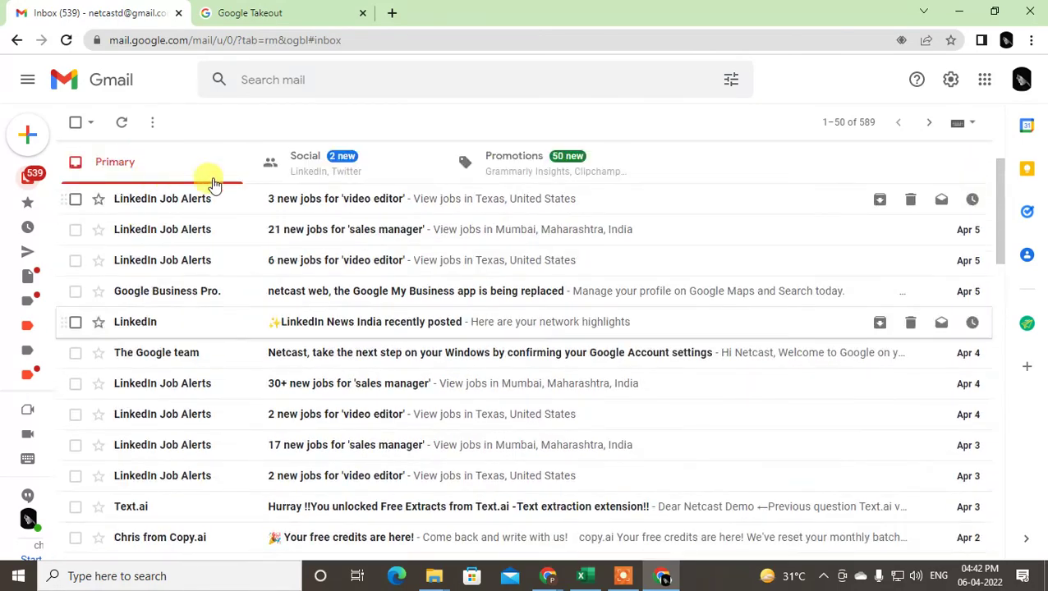